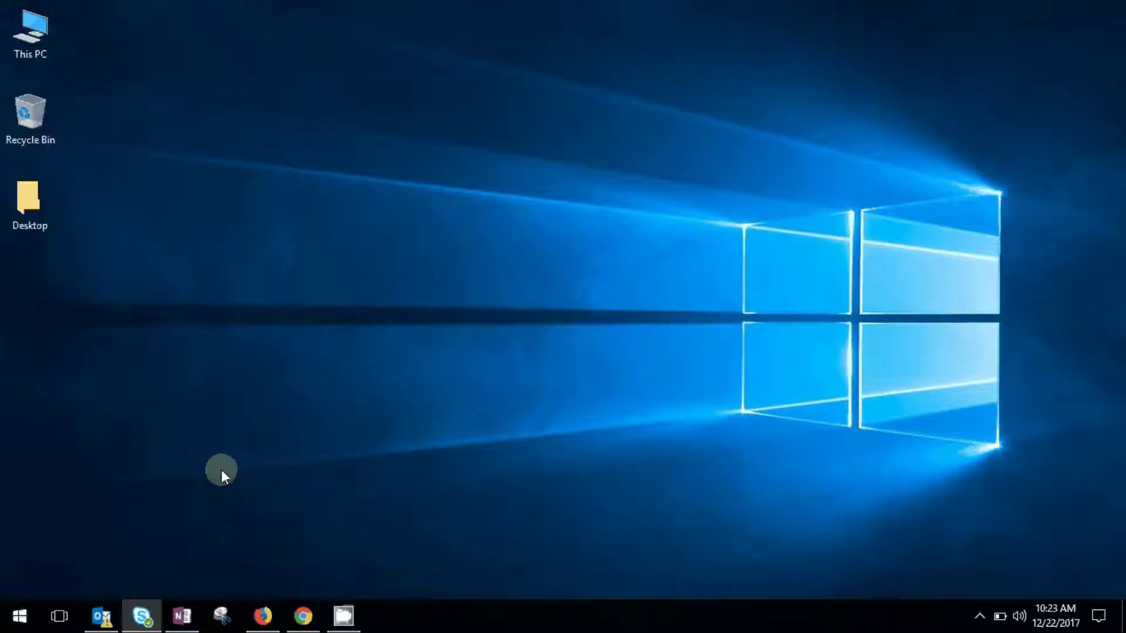
Bring up the browser and show the Work Order 00000001 record in the Service Console.
left_click(303, 615)
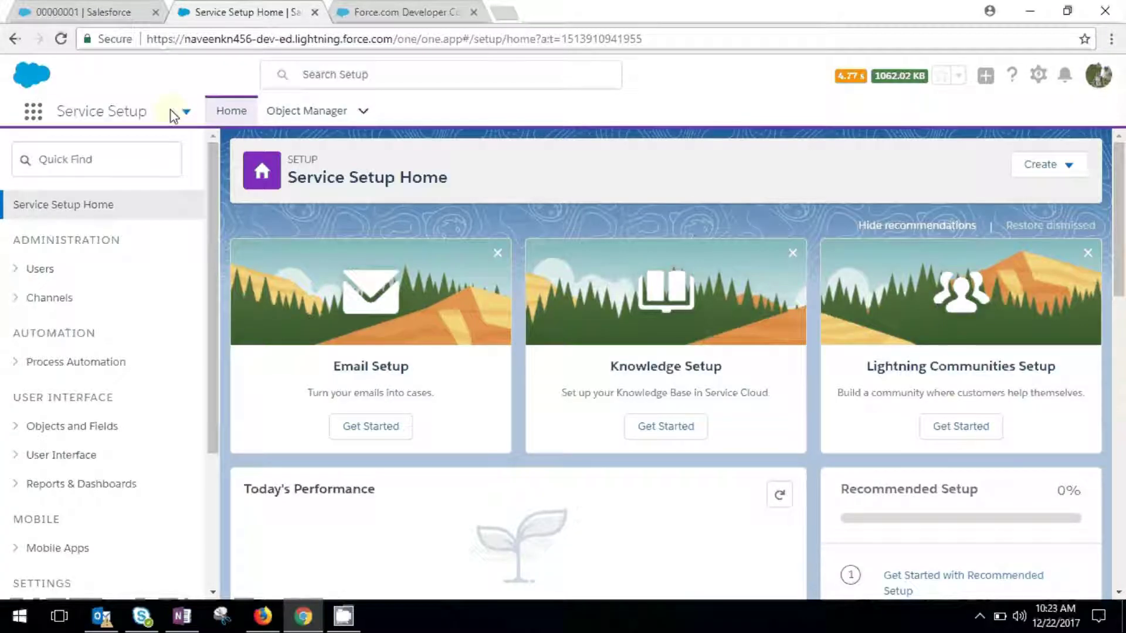
left_click(88, 11)
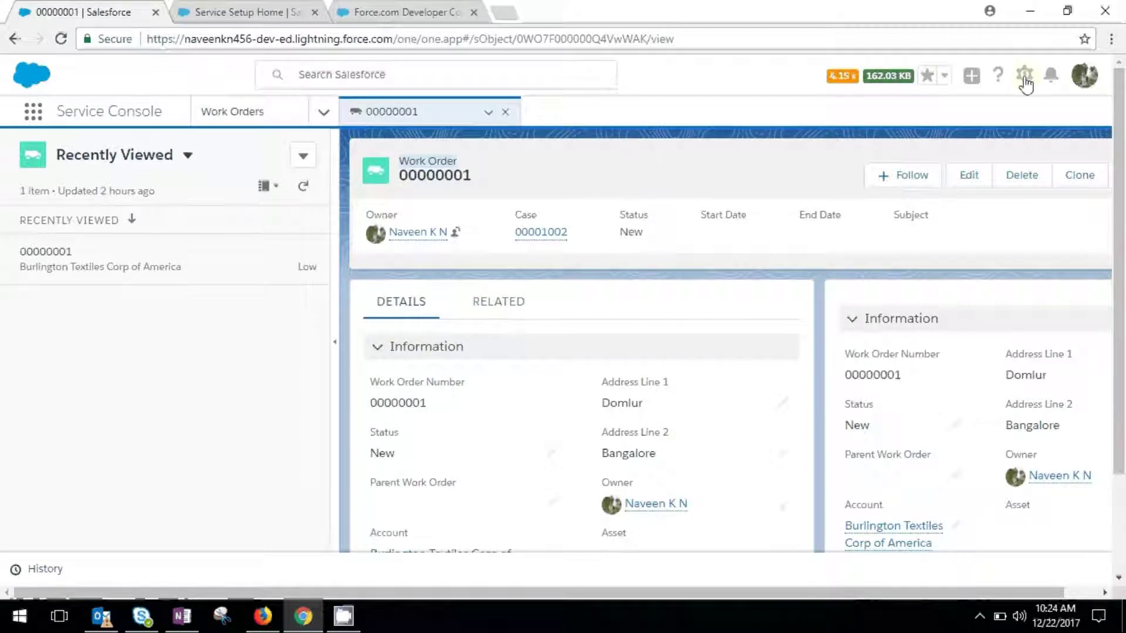
In the Developer Console, open and dismiss the Apex class picker from the File menu.
left_click(404, 12)
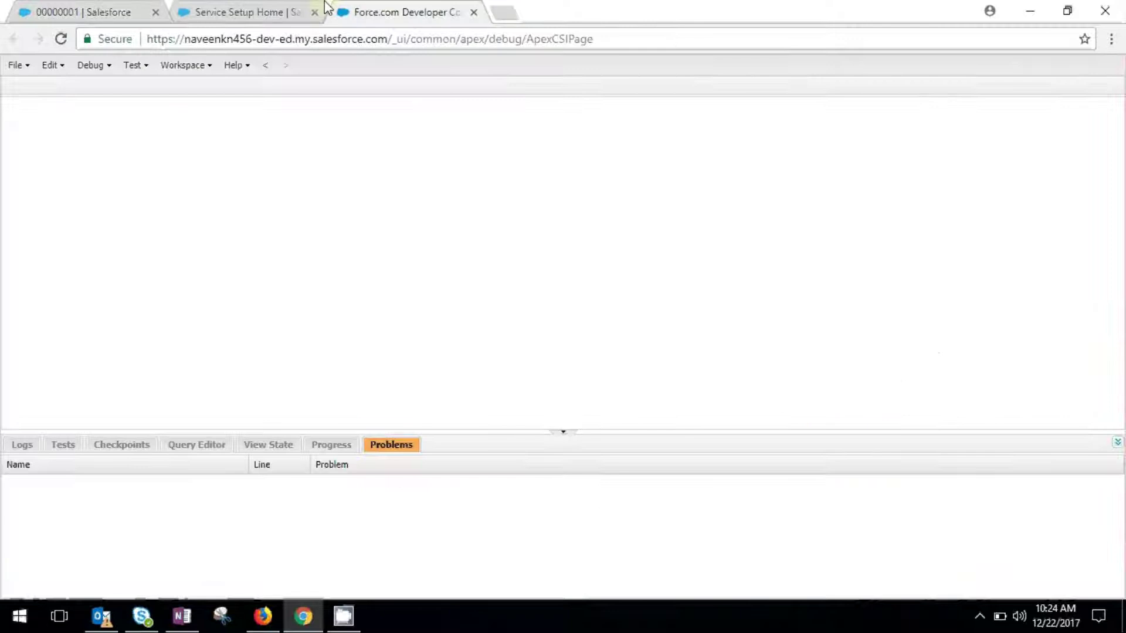
left_click(17, 65)
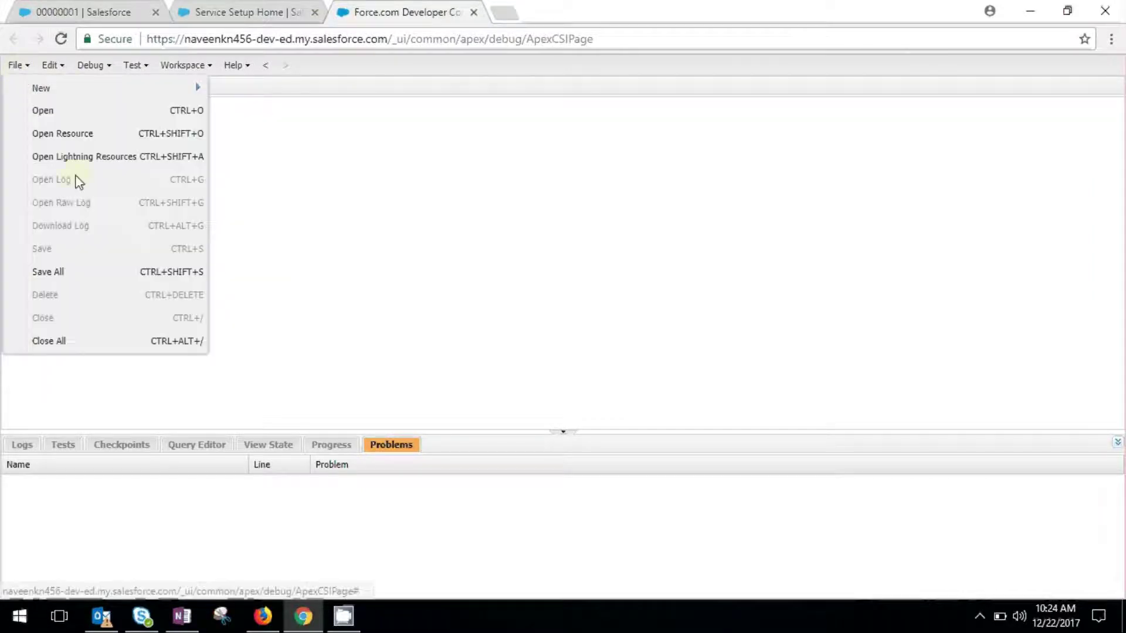
left_click(62, 133)
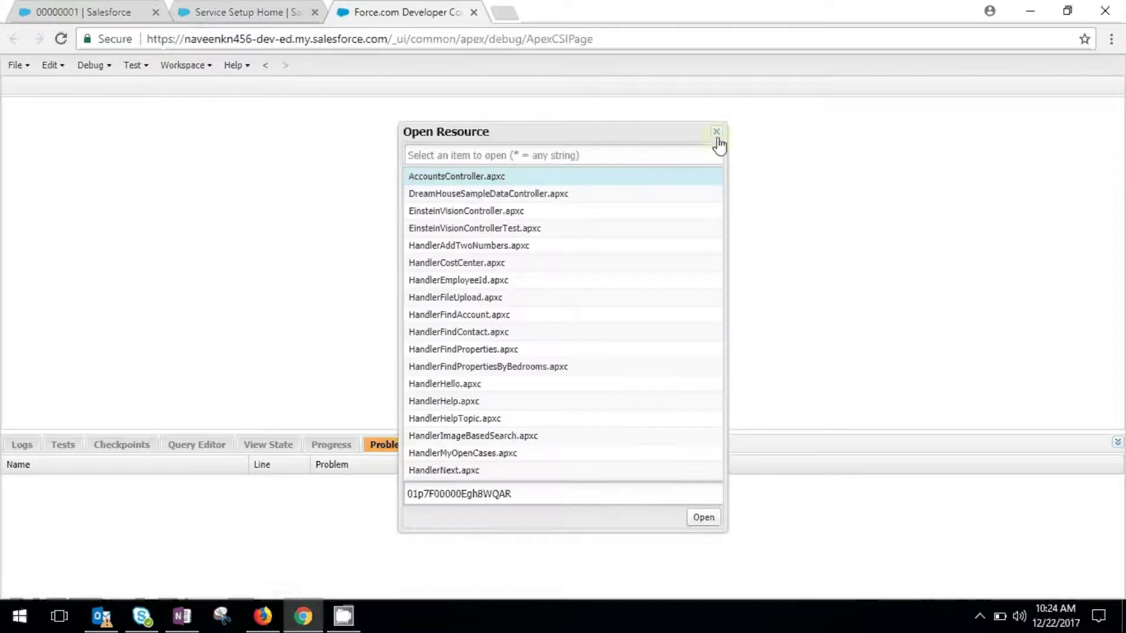
left_click(716, 132)
Open Lightning Resources and load the c:POC component bundle.
left_click(16, 66)
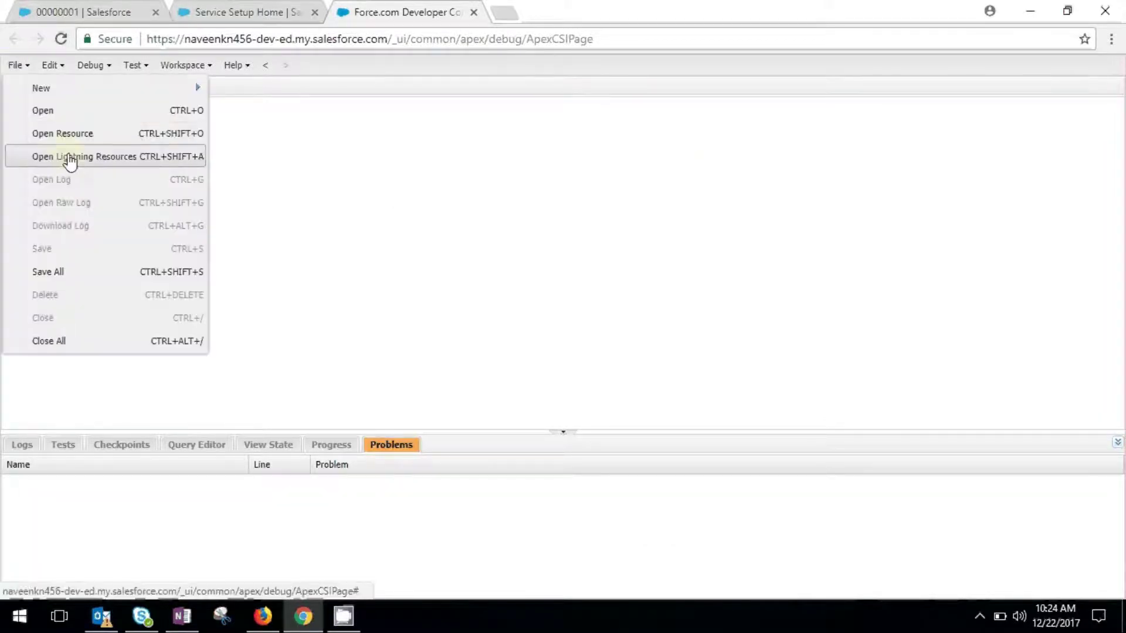
left_click(70, 158)
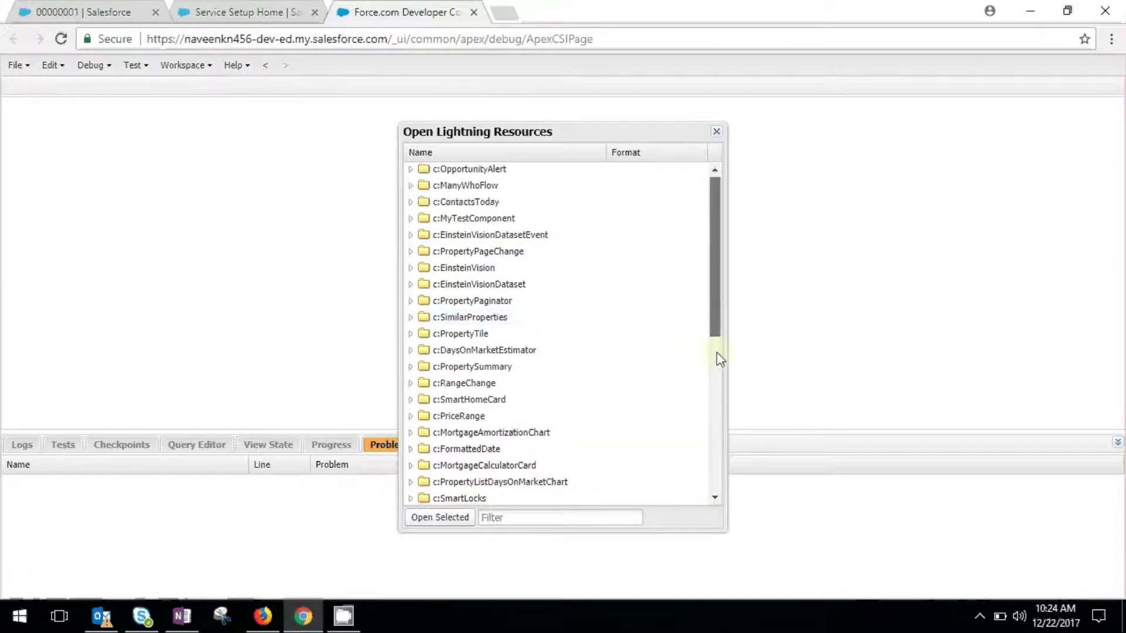
left_click_drag(716, 352, 717, 492)
left_click(445, 496)
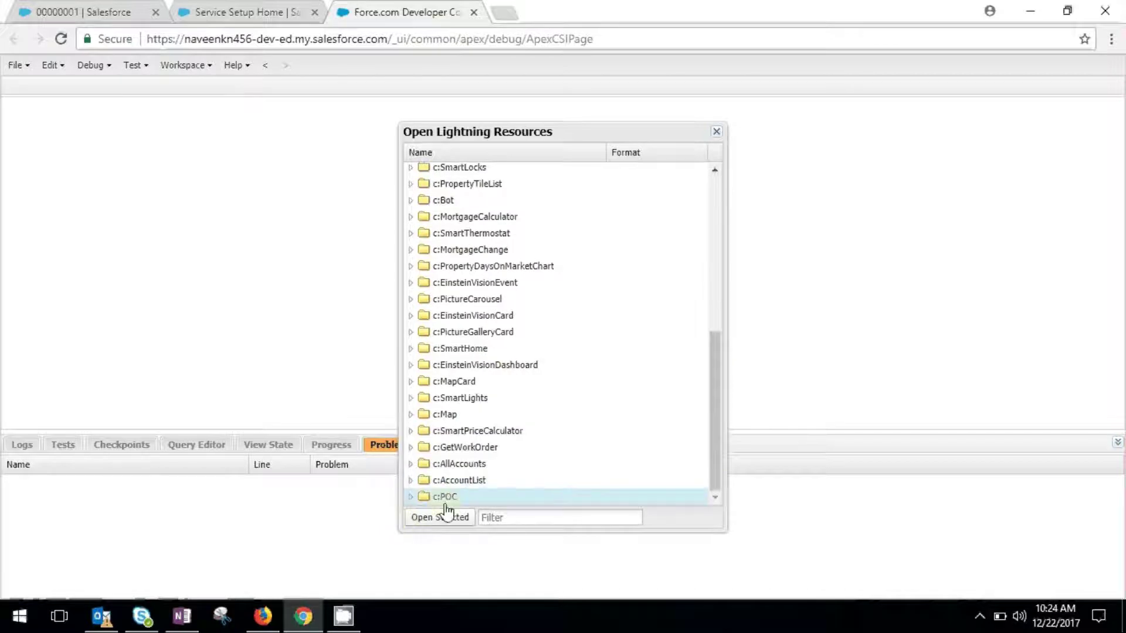
left_click(441, 518)
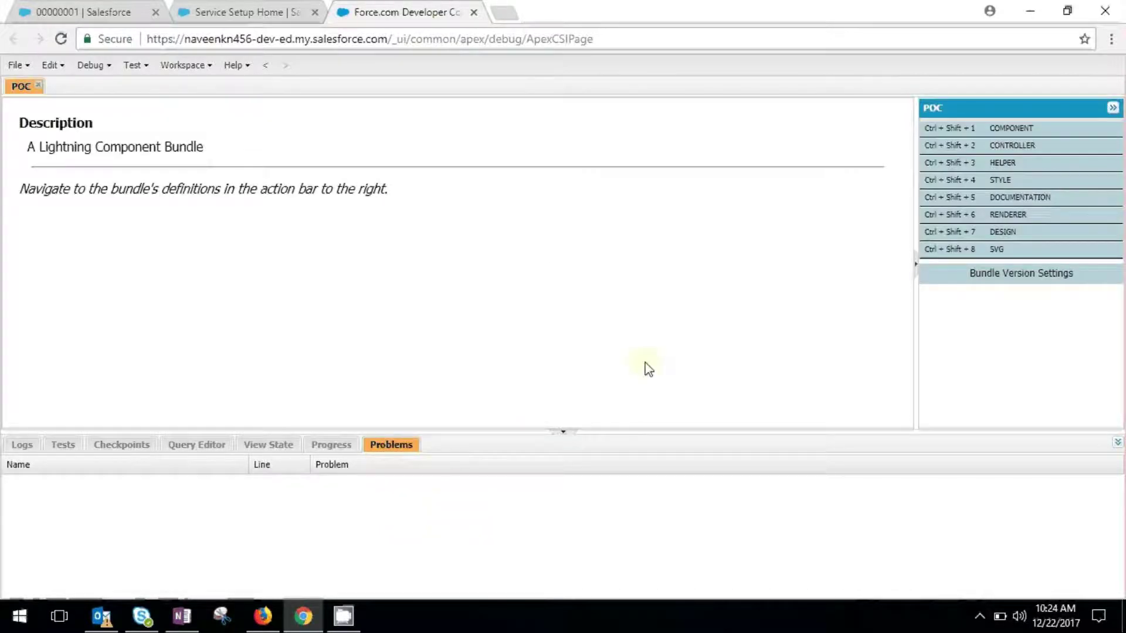
left_click(1020, 128)
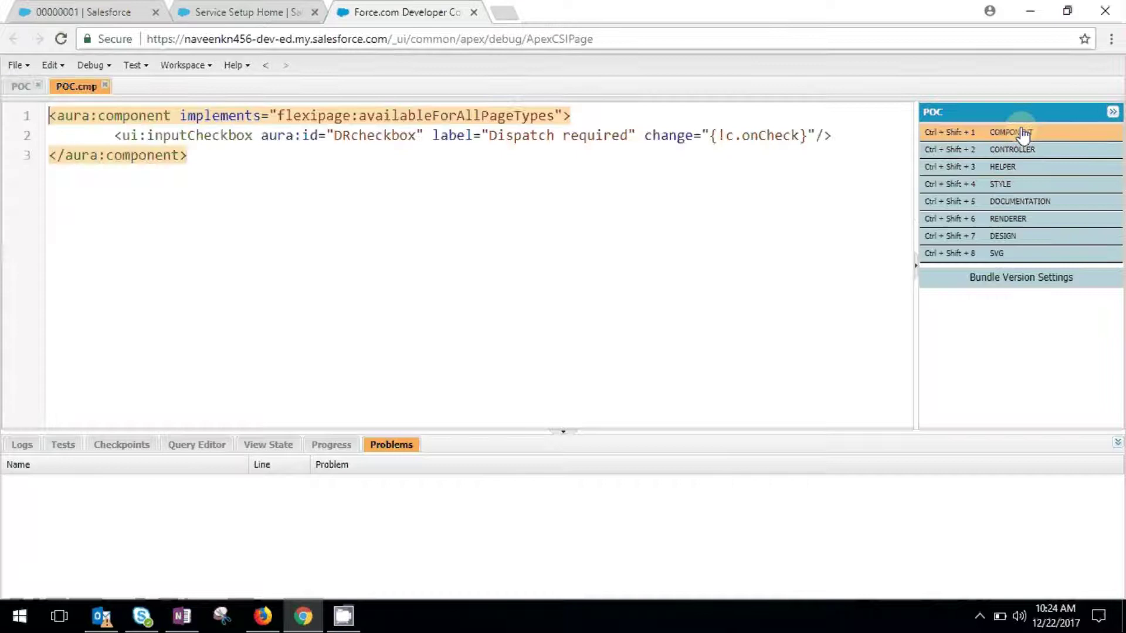
mouse_move(38, 115)
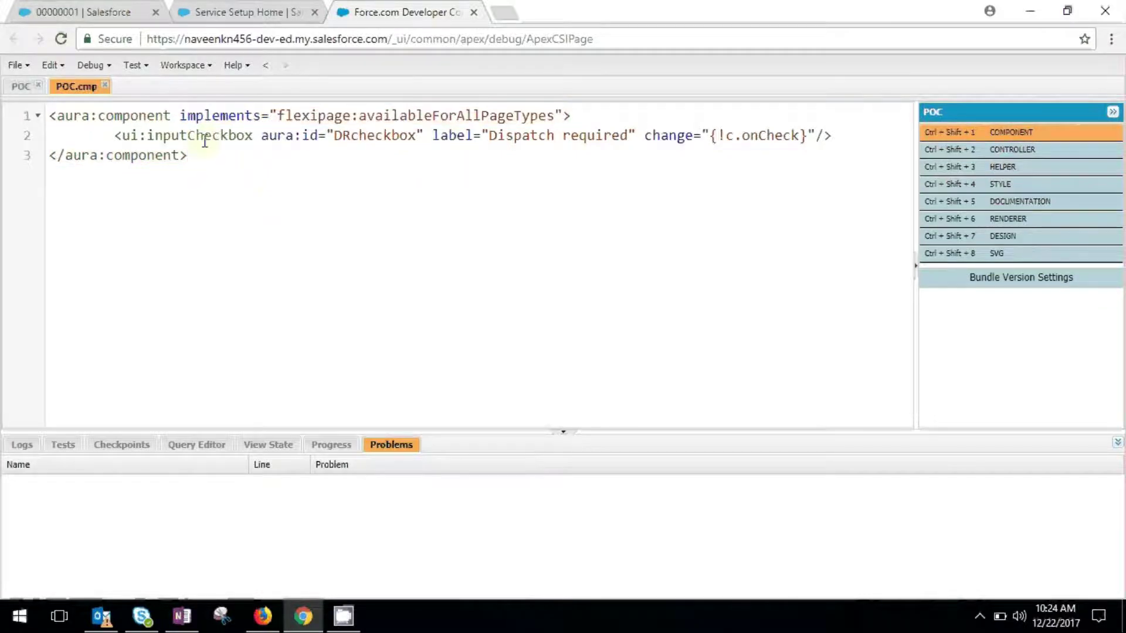
double_click(201, 135)
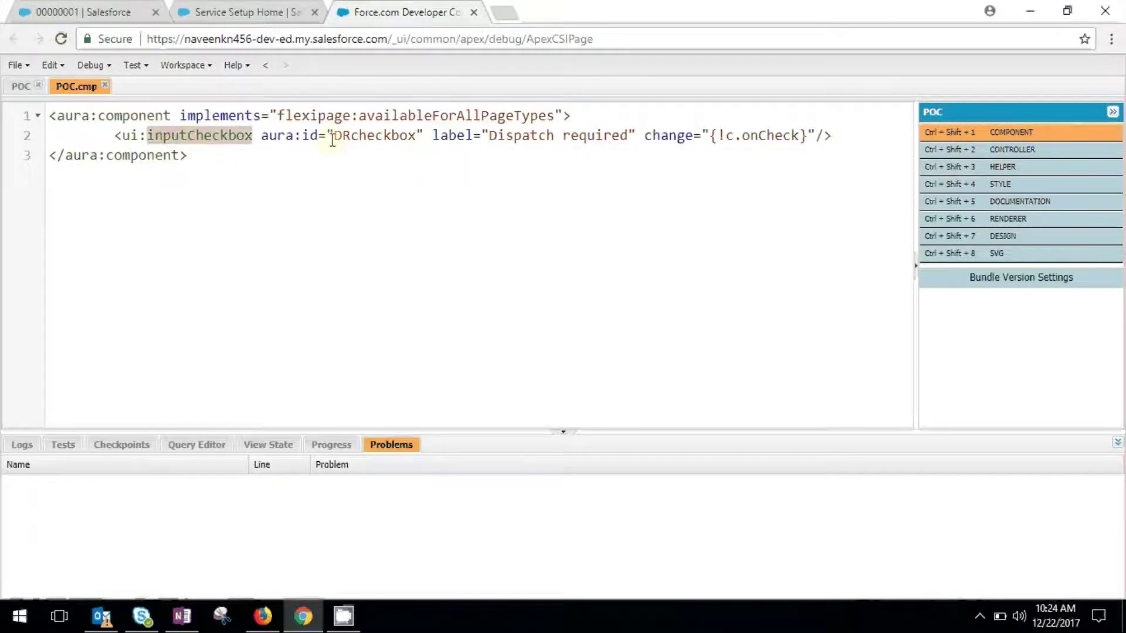
left_click_drag(111, 136, 830, 135)
left_click(366, 157)
left_click(308, 136)
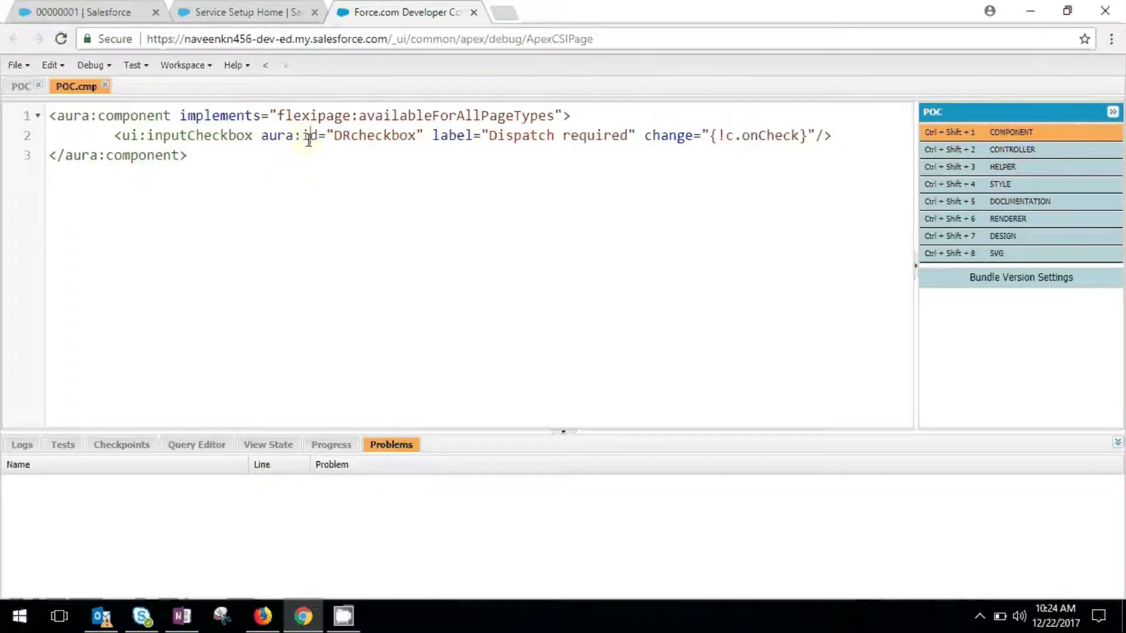
double_click(369, 136)
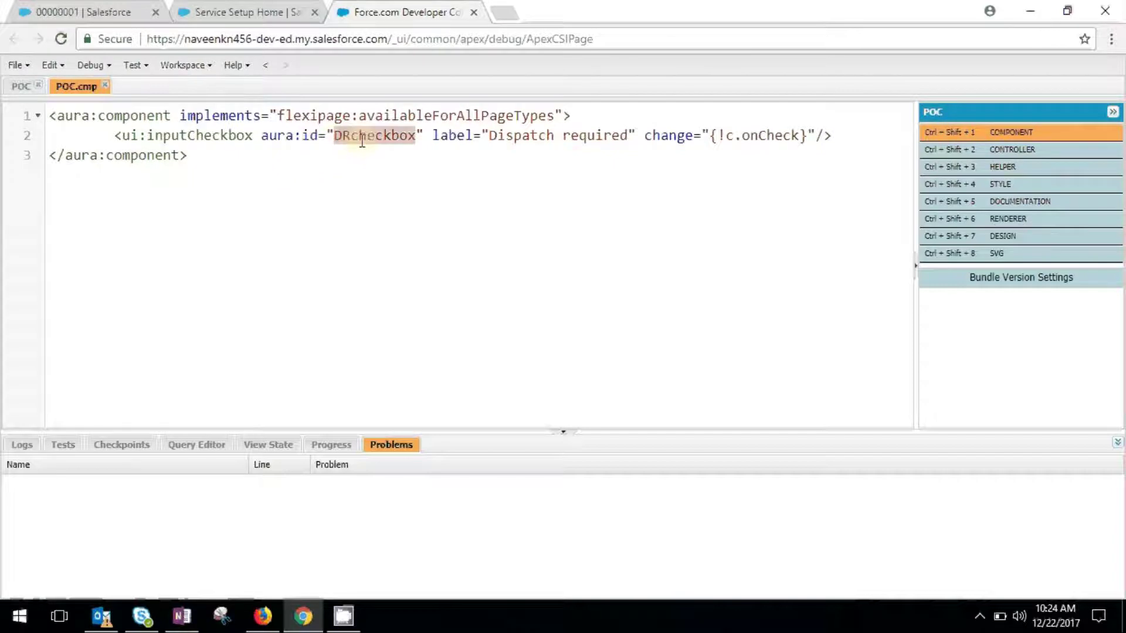
double_click(458, 137)
double_click(554, 137)
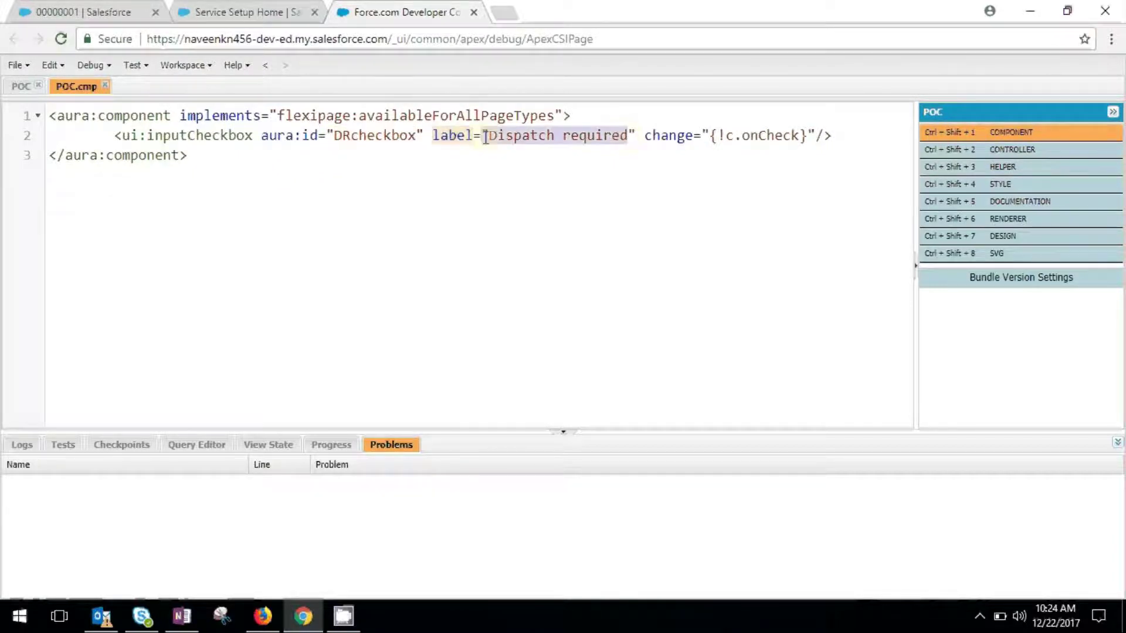
double_click(668, 137)
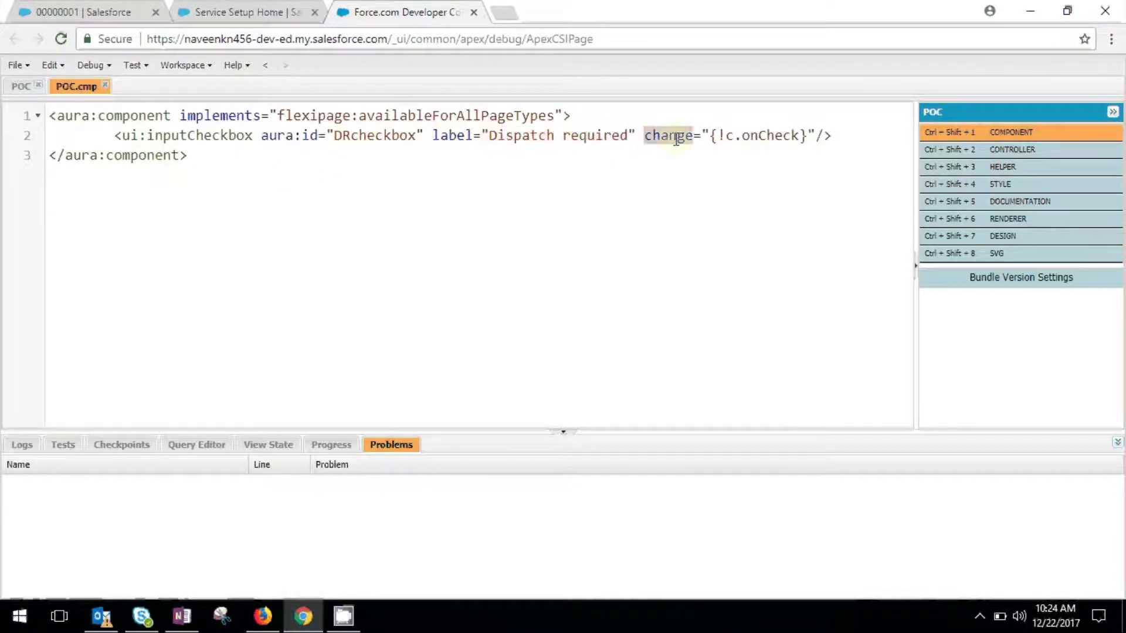
double_click(774, 136)
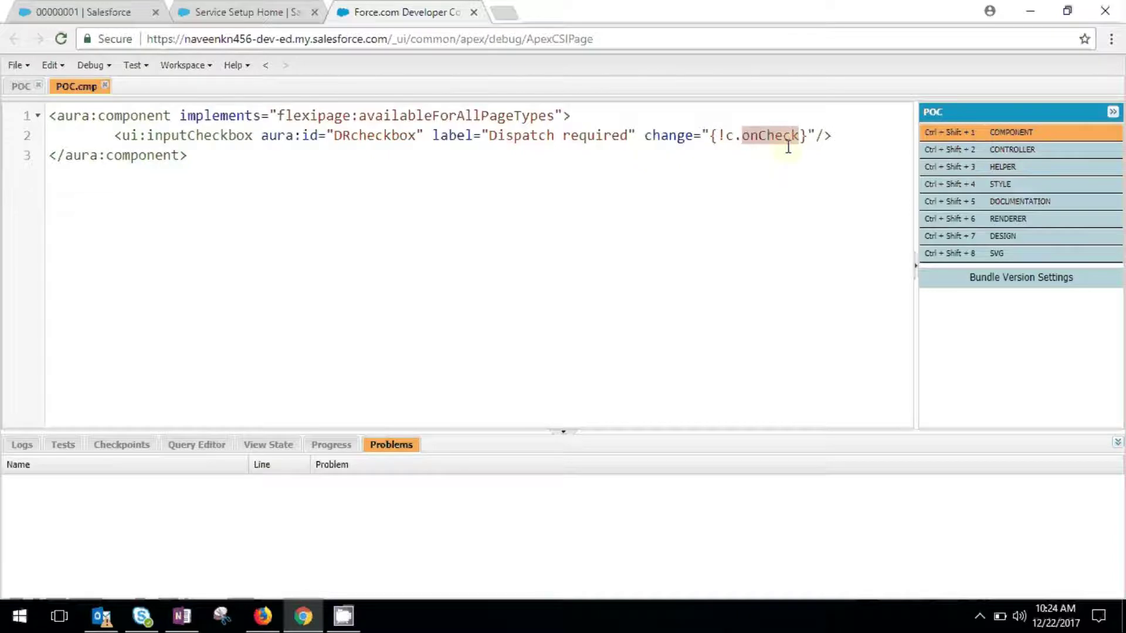
left_click(762, 137)
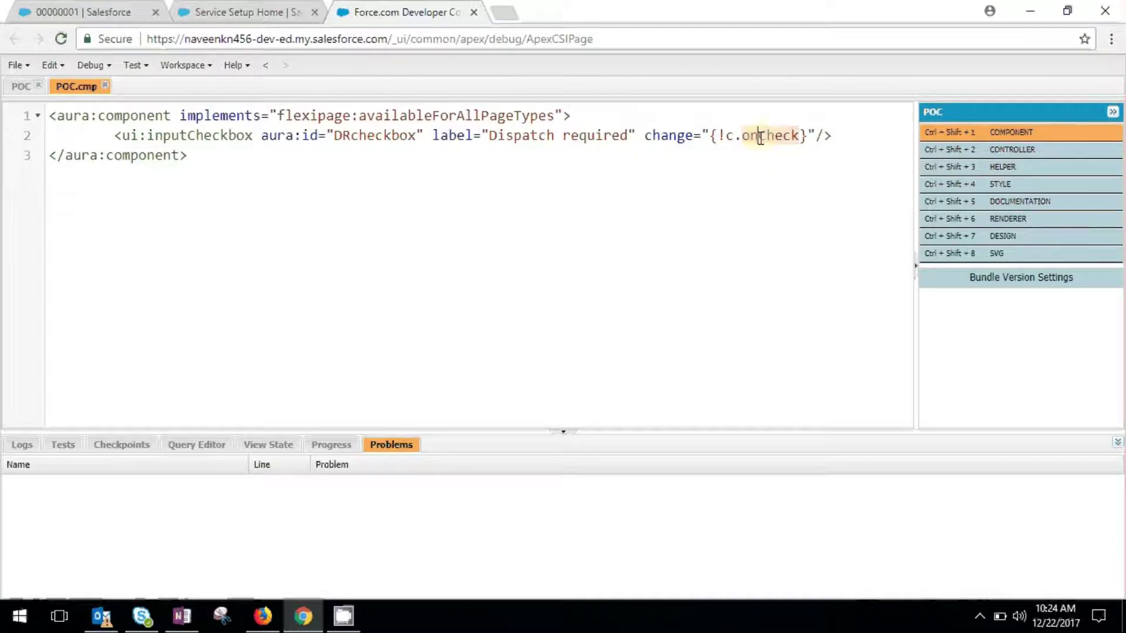
Show POCController.js, highlighting onCheck, the alert("v2") statement and the checkboxCmp variable.
left_click(1012, 150)
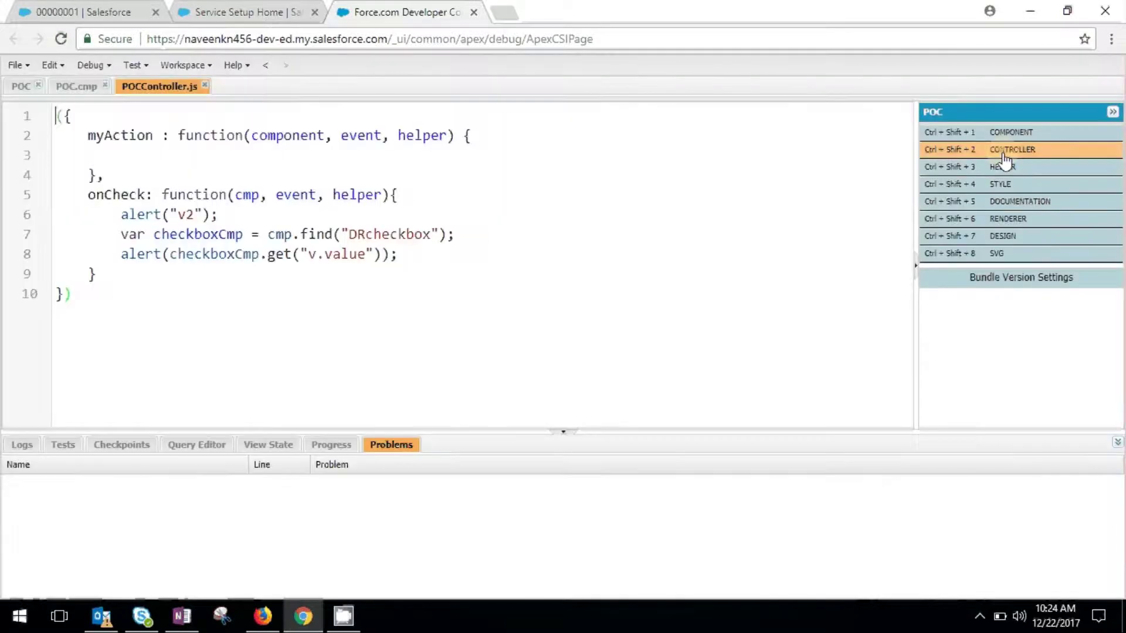
double_click(130, 197)
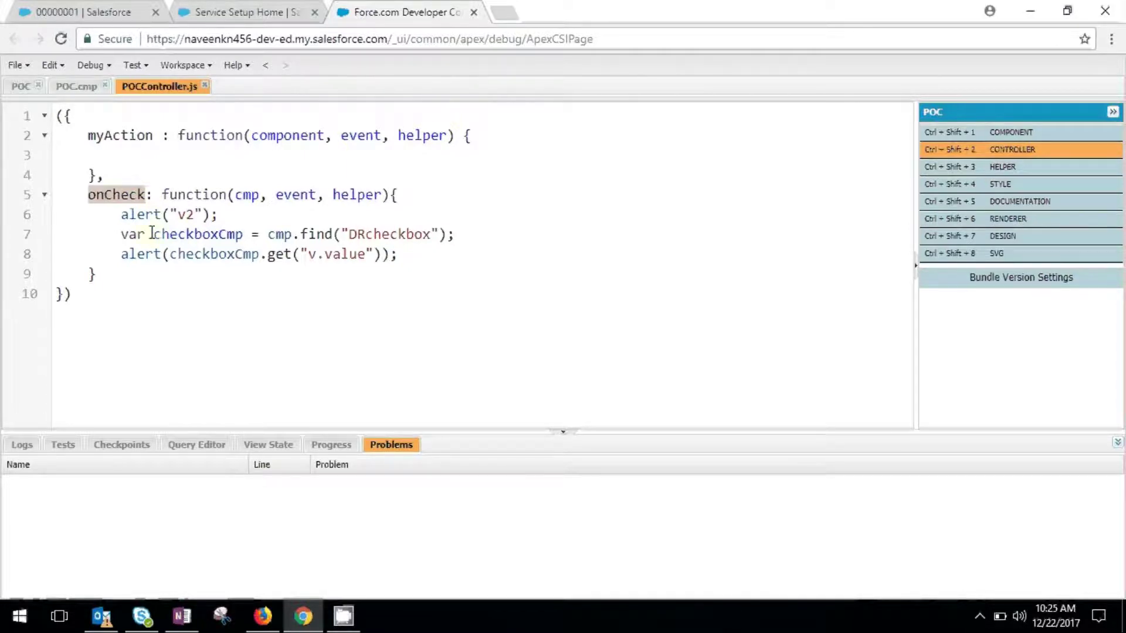
left_click_drag(218, 215, 119, 217)
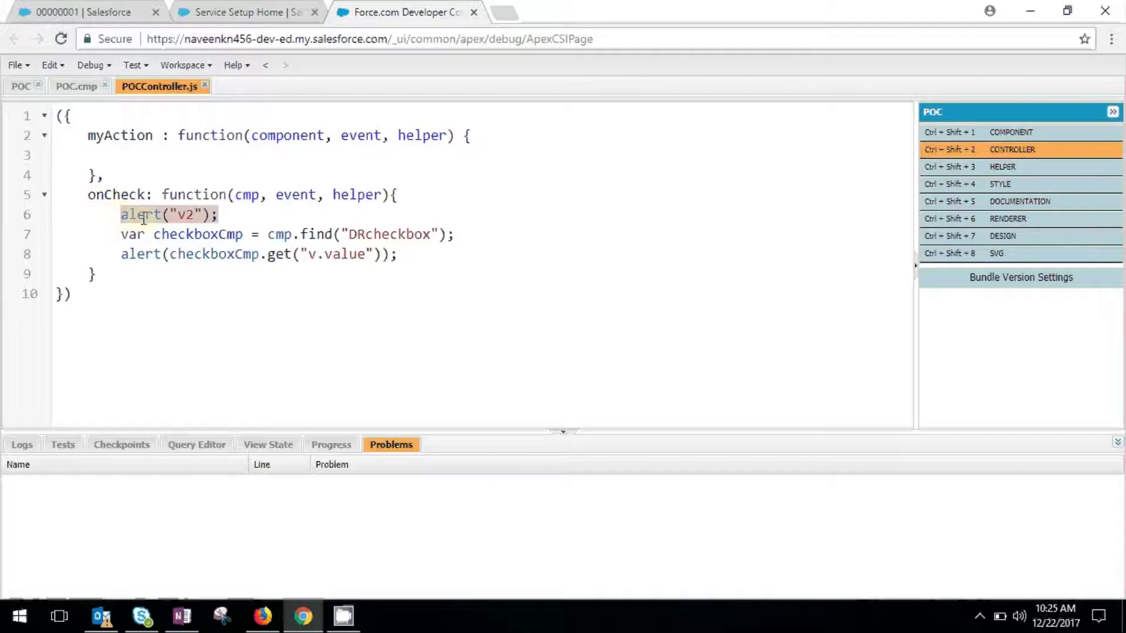
double_click(211, 235)
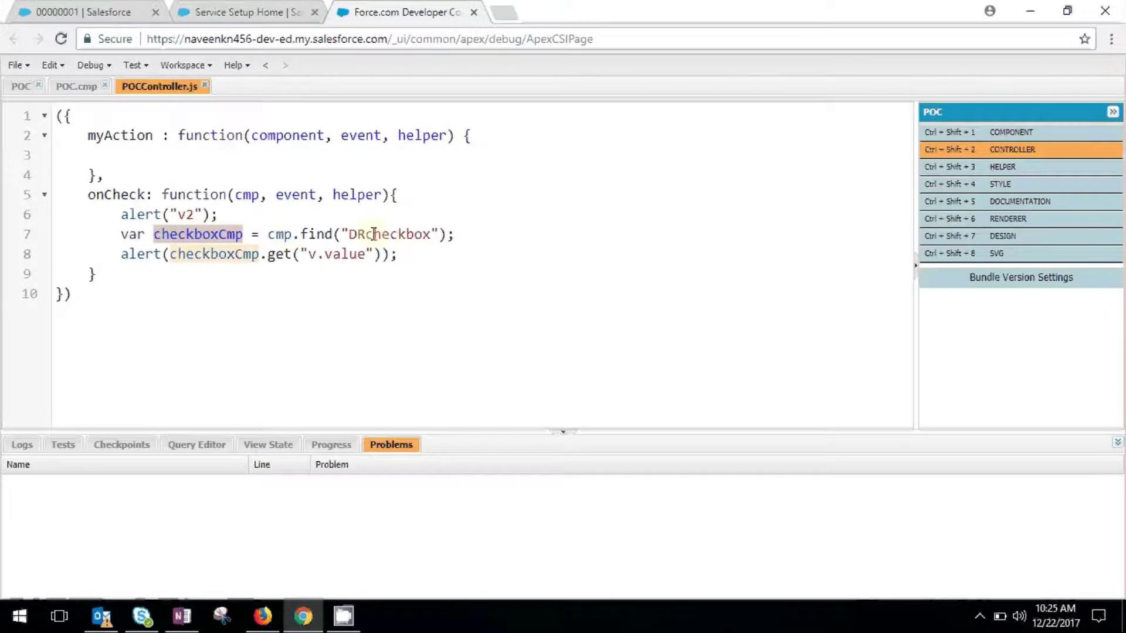
Edit the Work Order record page, drop POC onto the Details area, save and return to the record.
left_click(84, 12)
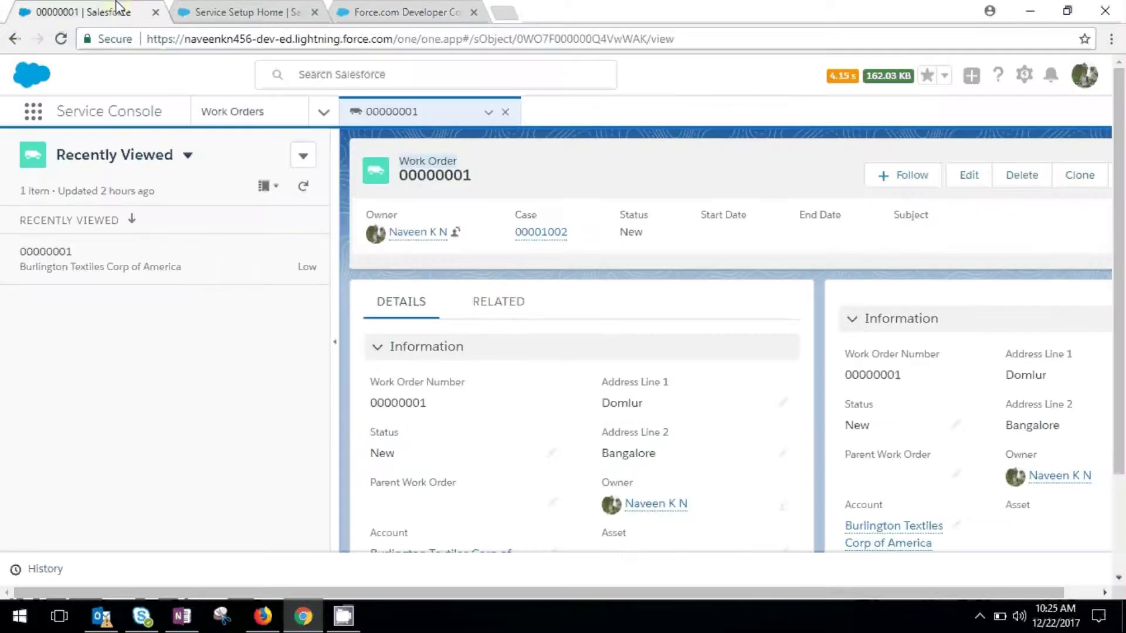
left_click(1023, 75)
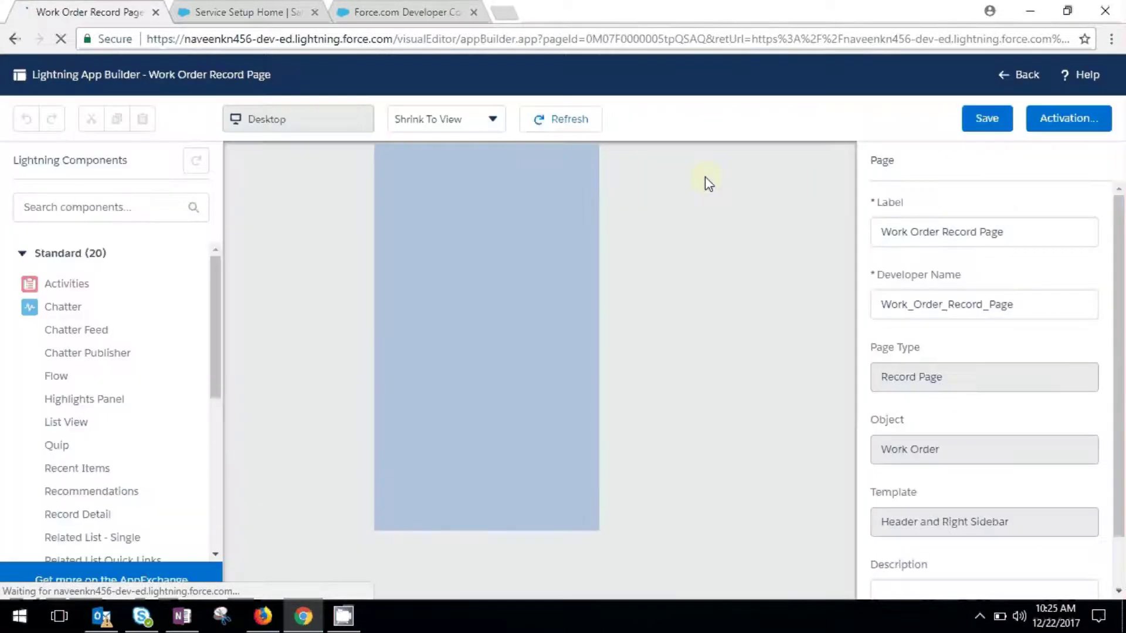
left_click_drag(214, 325, 213, 520)
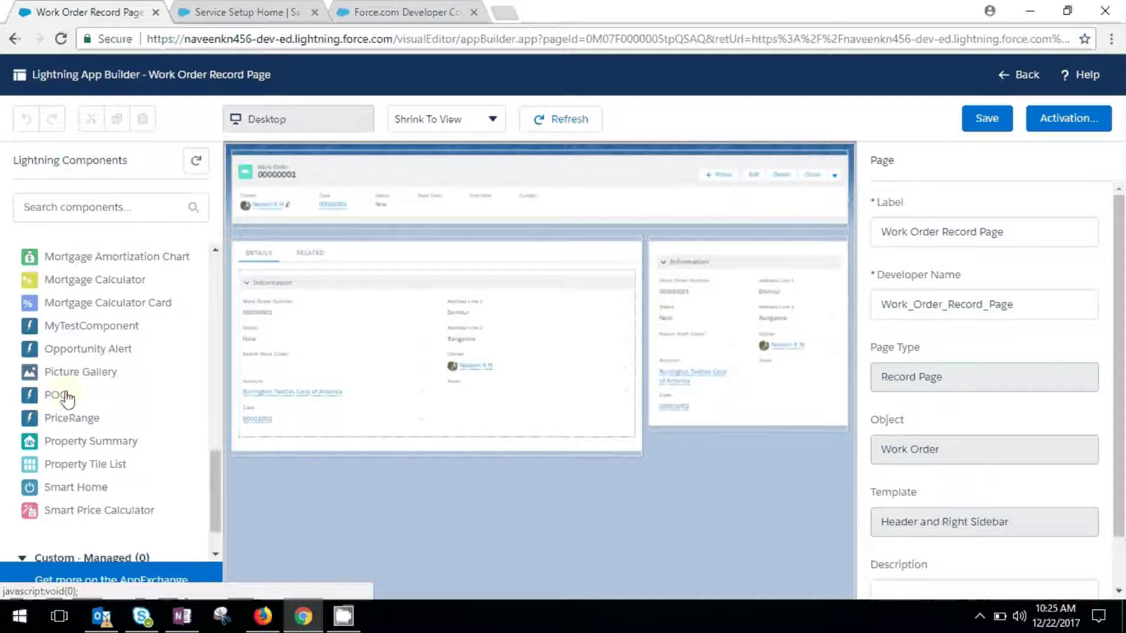
left_click_drag(55, 395, 260, 279)
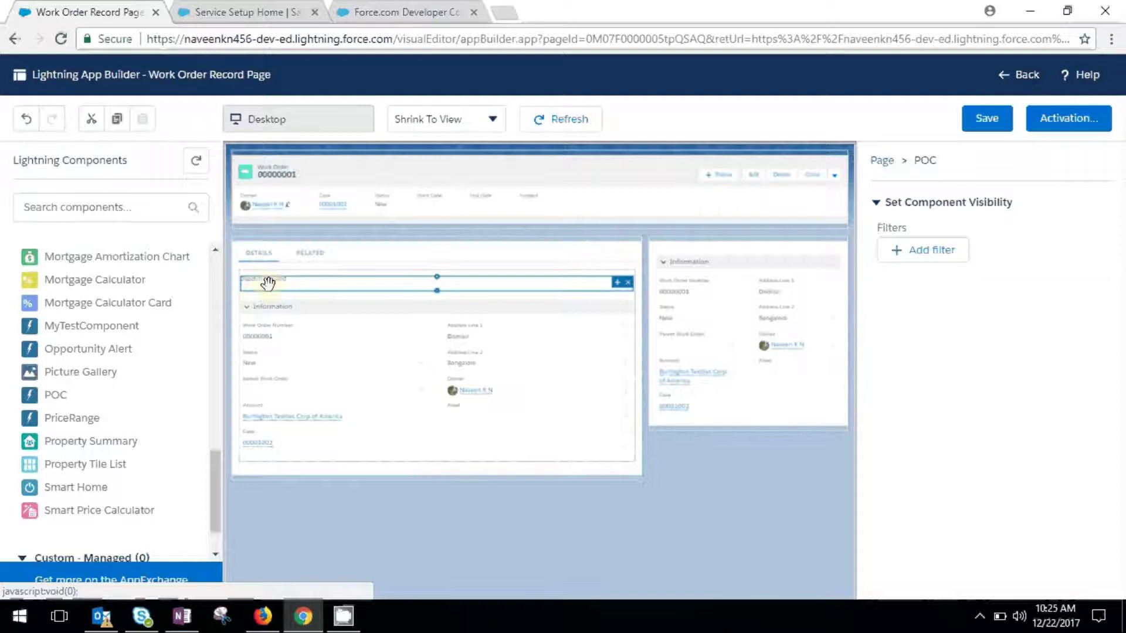
left_click(986, 118)
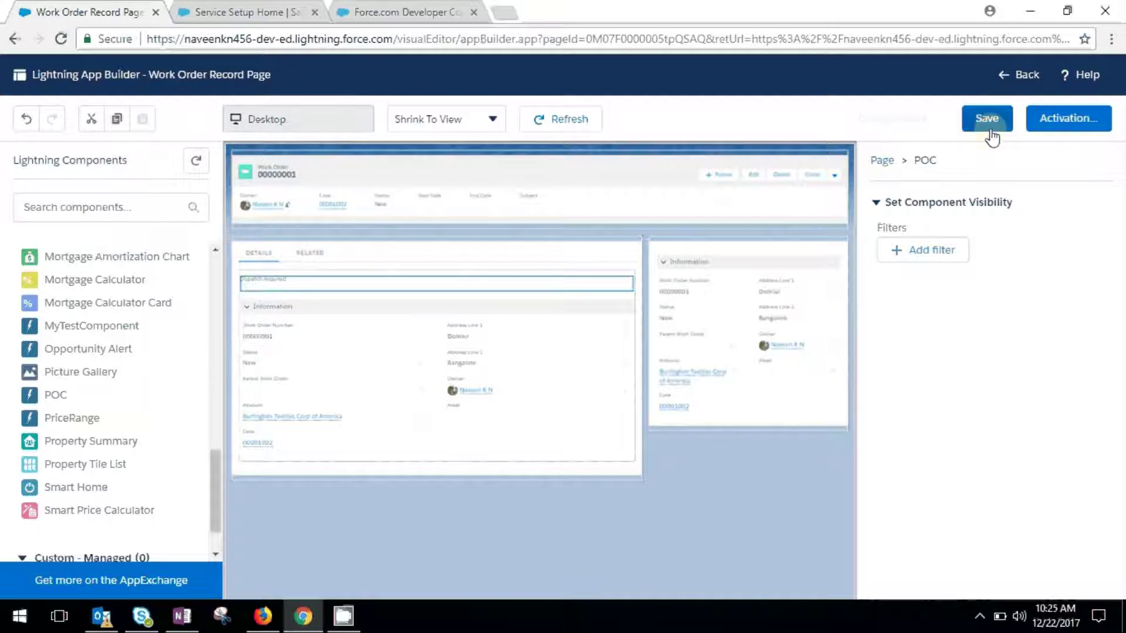
left_click(1028, 75)
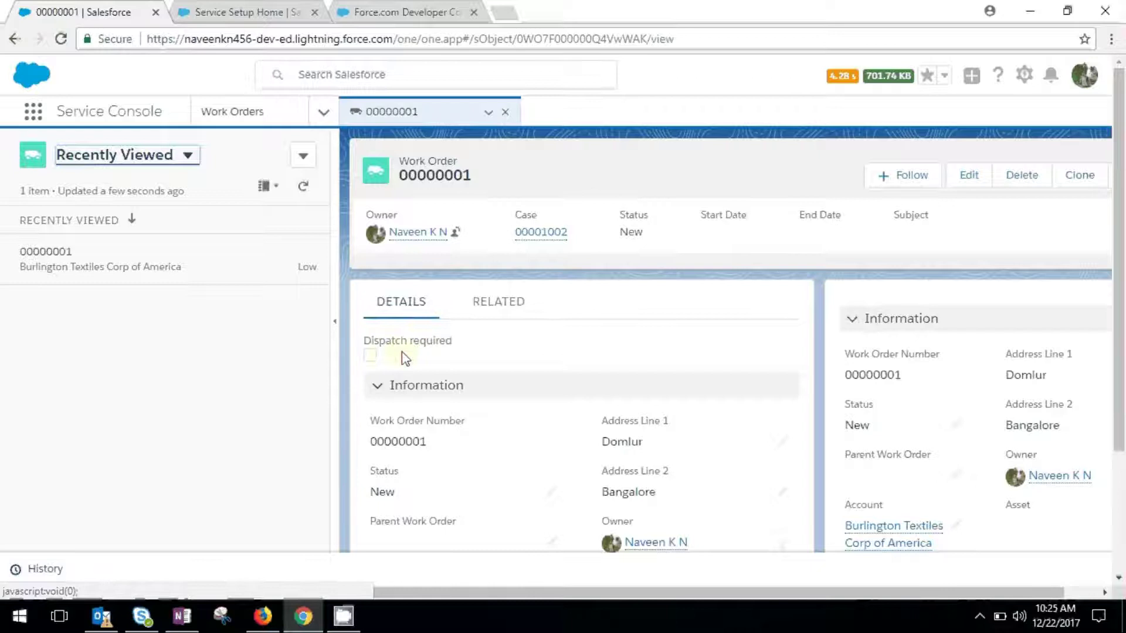
Tick Dispatch required on the work order and acknowledge the v2 and true alerts.
left_click(370, 356)
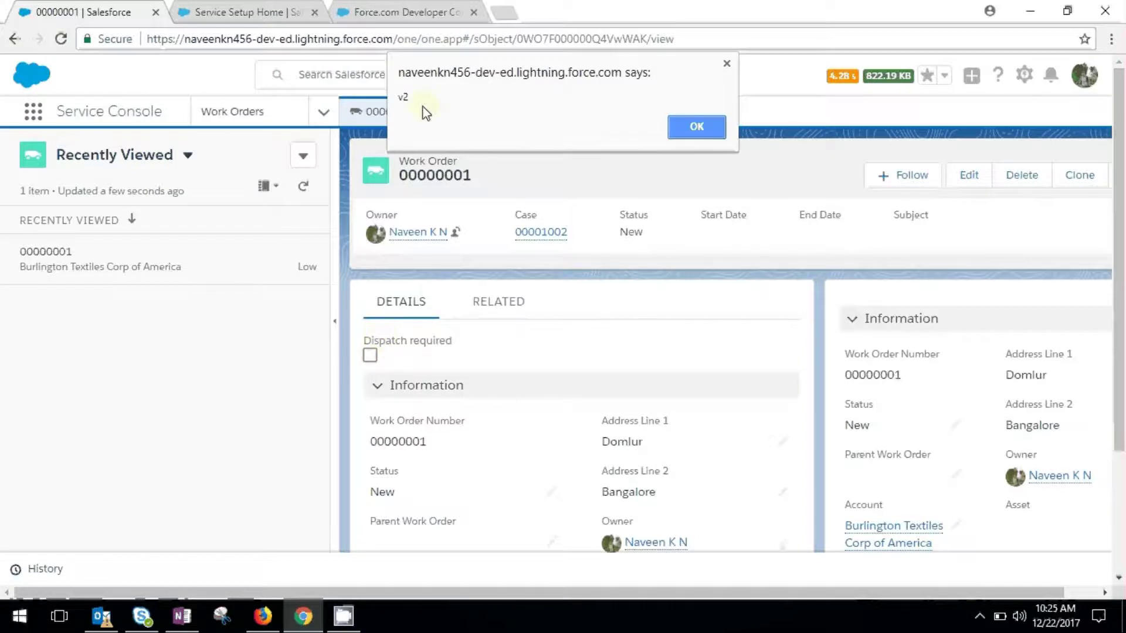
left_click(677, 130)
left_click(696, 127)
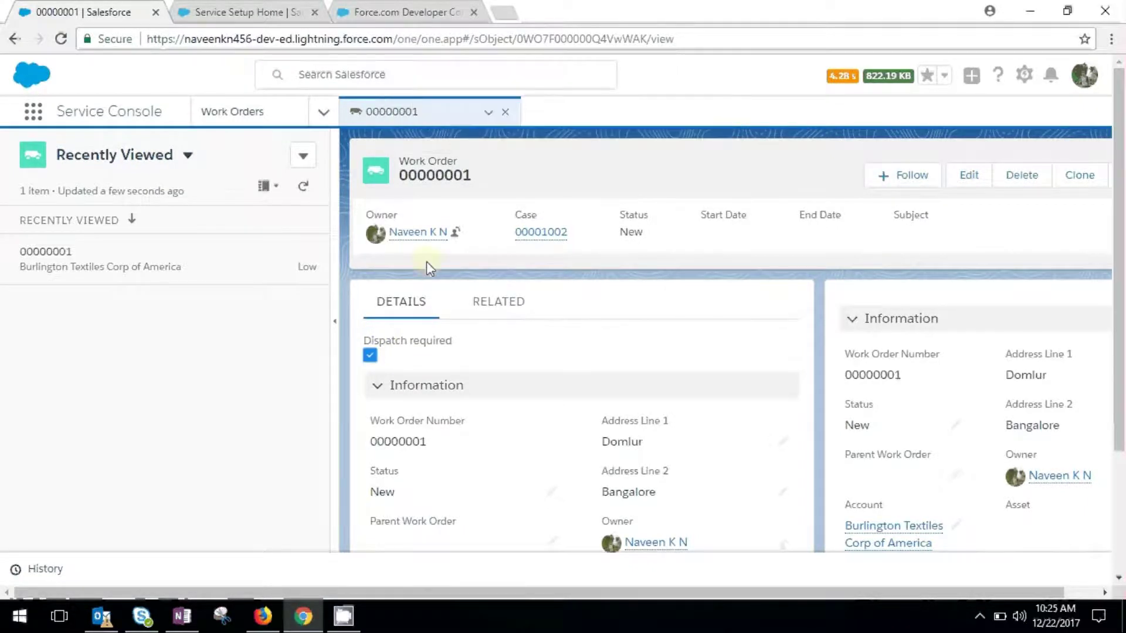
Review the alert and checkboxCmp lines in POCController.js, then return to the record.
left_click(400, 11)
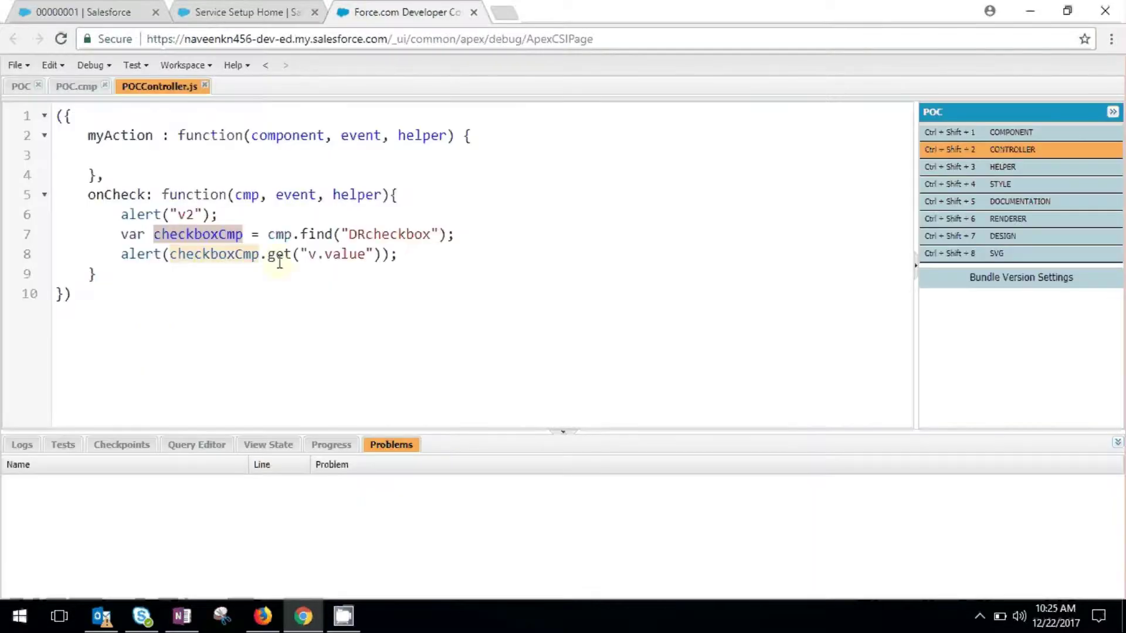
left_click(278, 255)
left_click(130, 215)
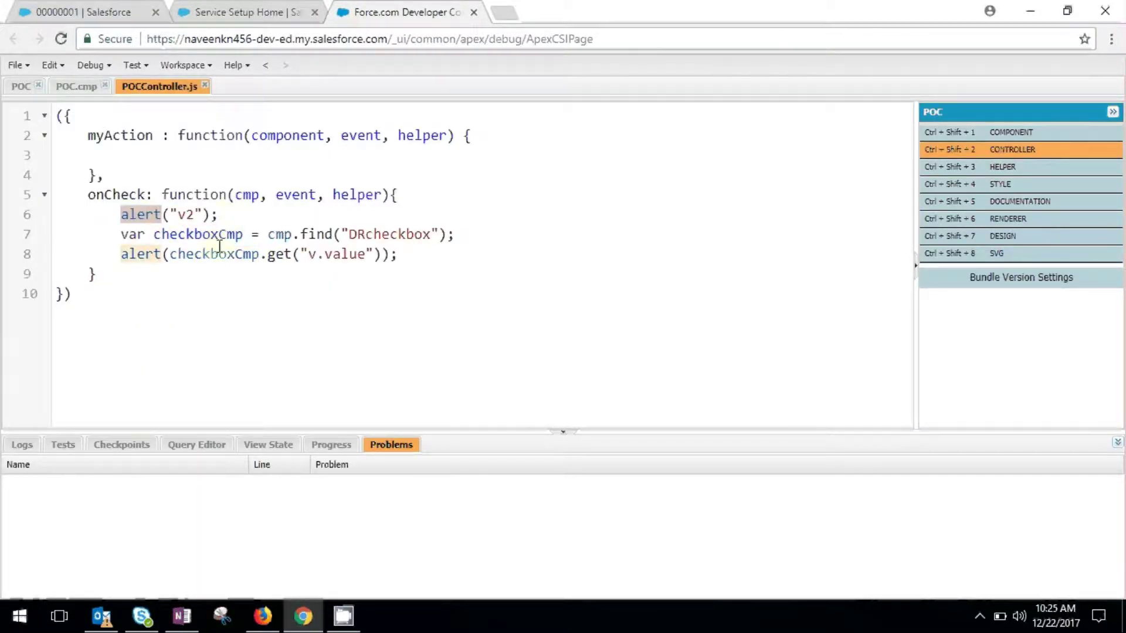
left_click(378, 254)
left_click(235, 234)
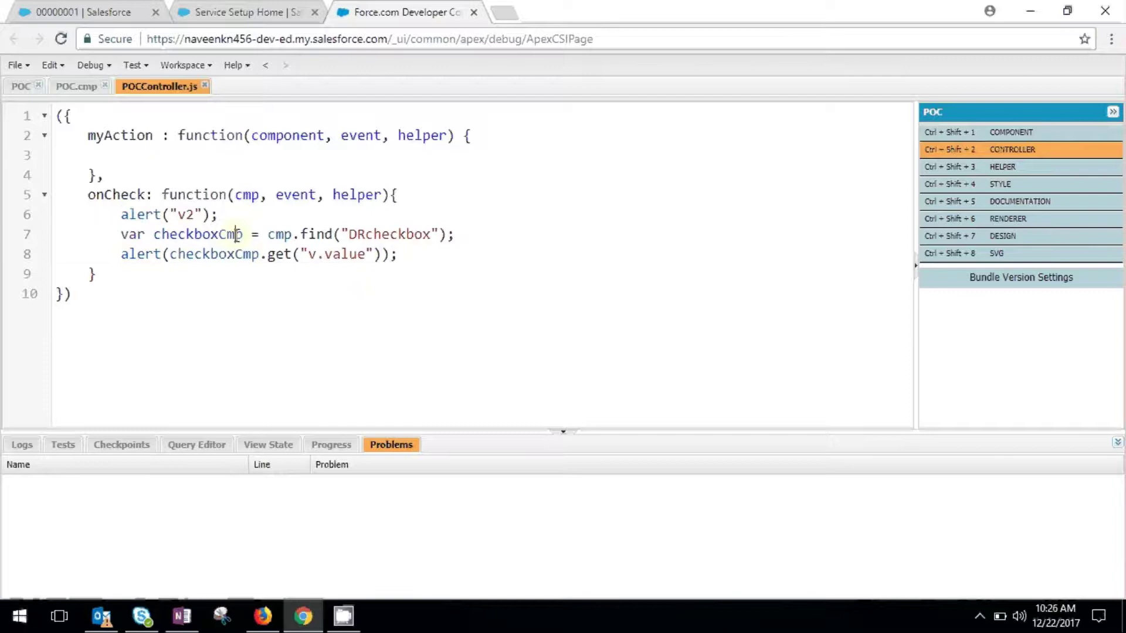
left_click(84, 11)
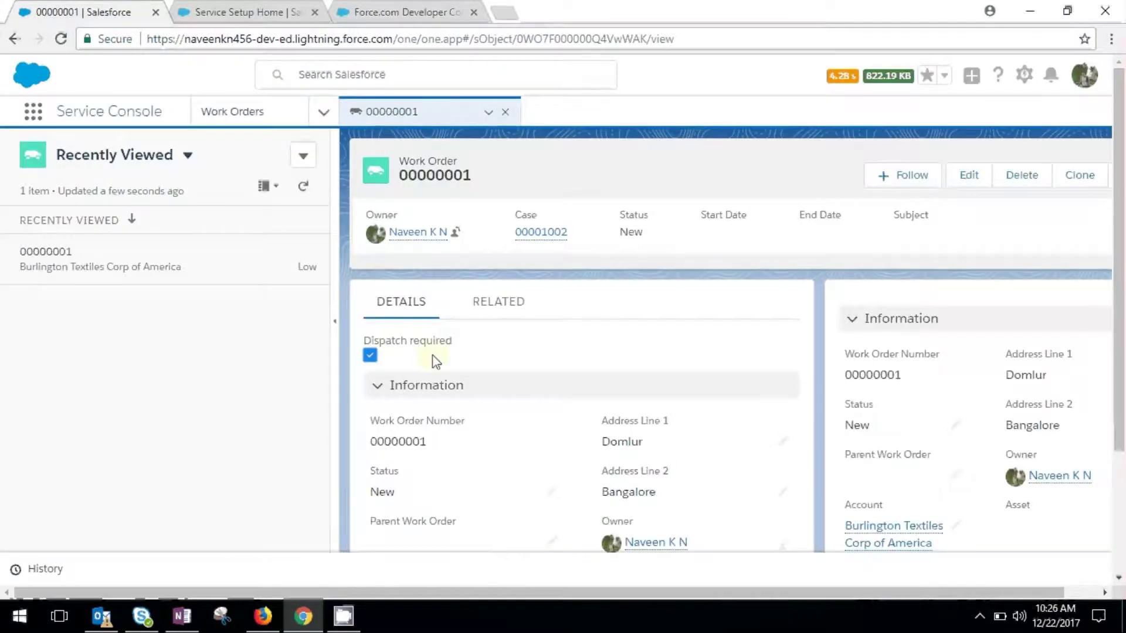
Untick Dispatch required, acknowledge the v2 and false alerts, and return to the controller code.
left_click(369, 356)
left_click(697, 126)
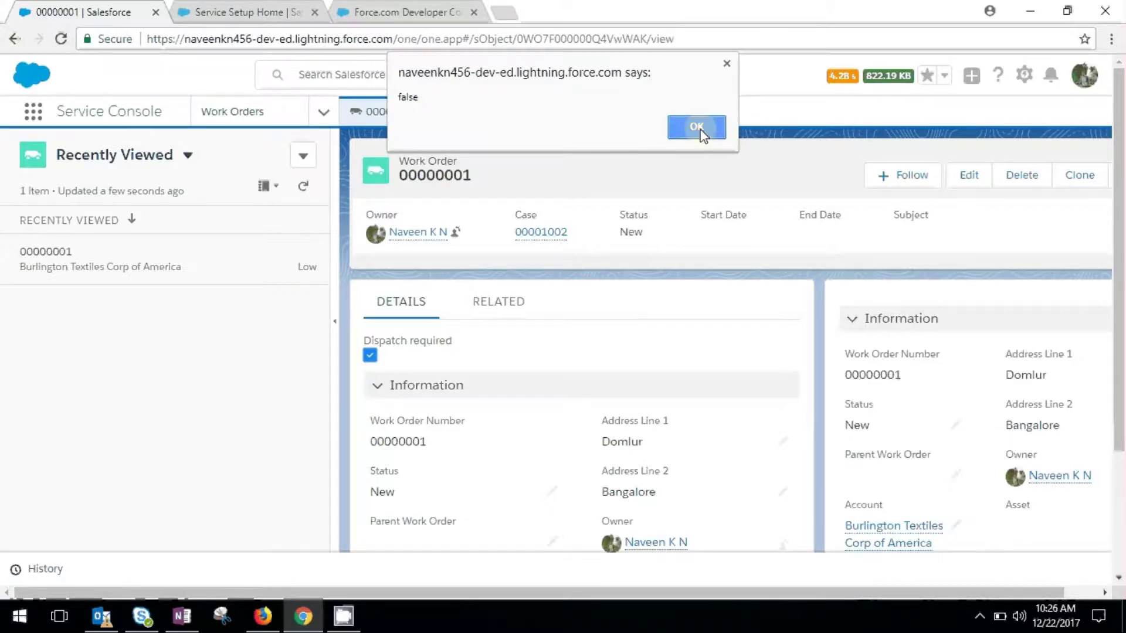
left_click(696, 127)
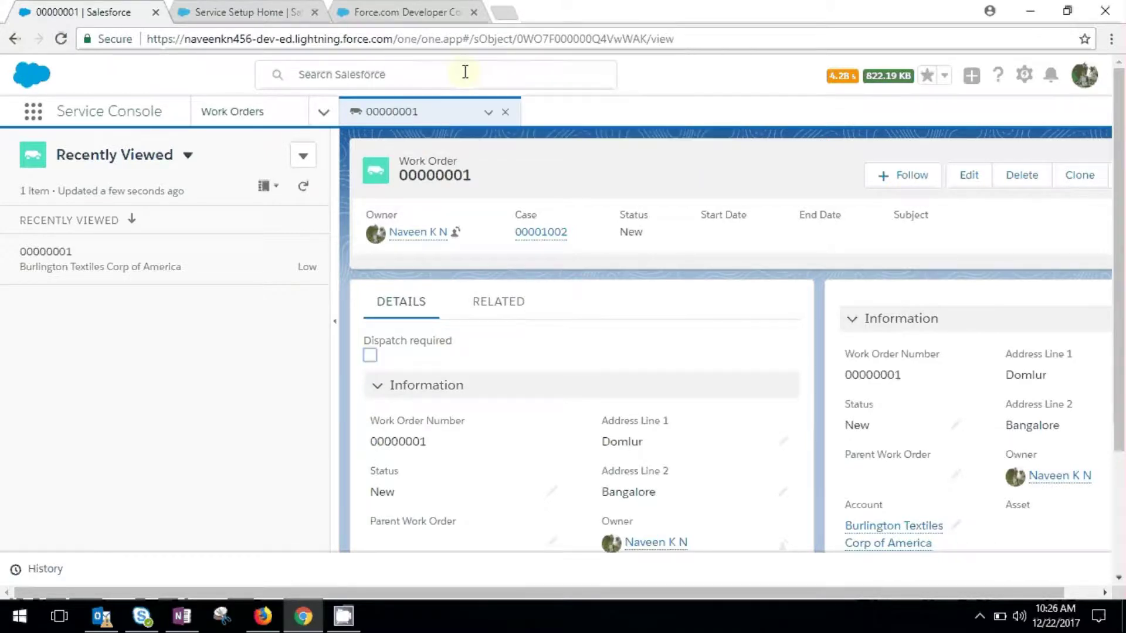
left_click(247, 11)
left_click(405, 11)
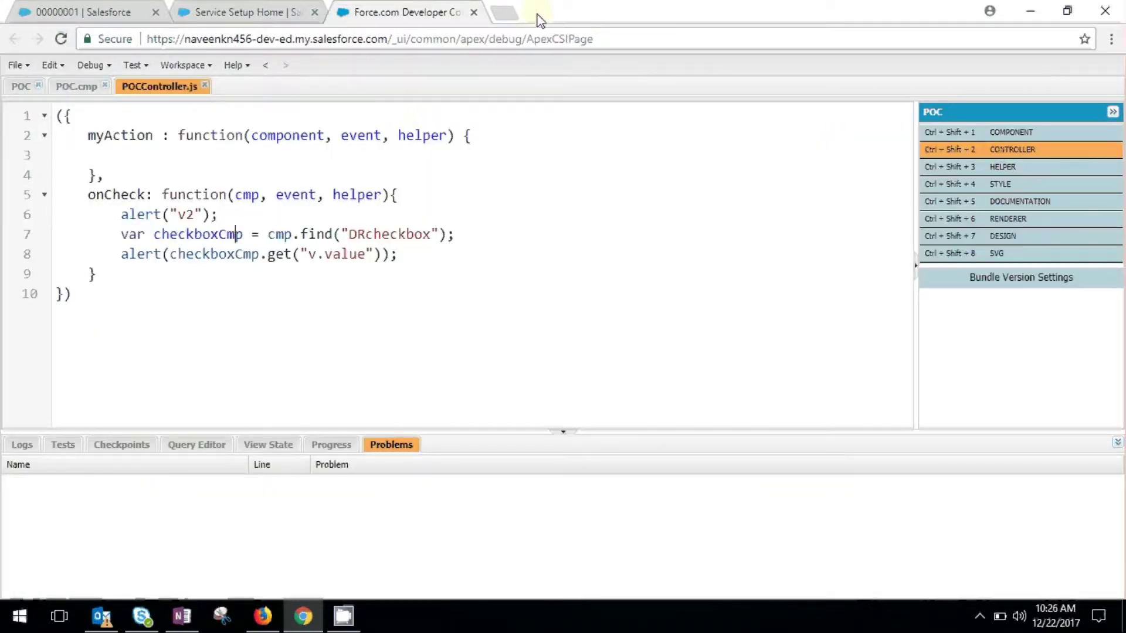
Show the TechnoTips blog post on the Lightning input checkbox handler and select its URL.
left_click(514, 13)
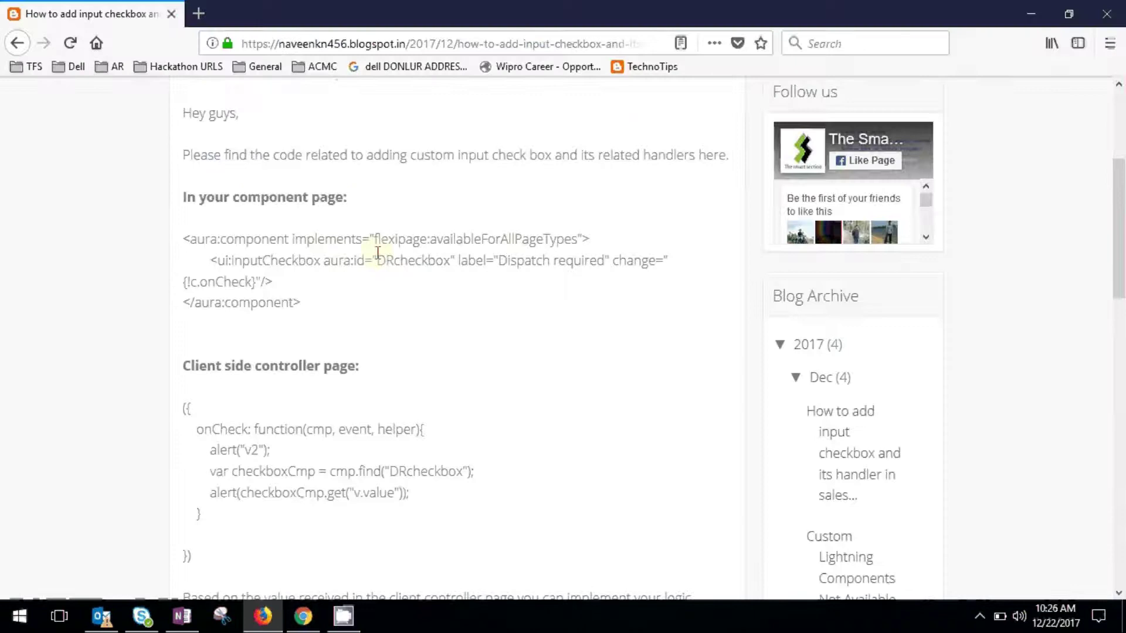
scroll(1000, 162, "up", 3)
scroll(1001, 162, "up", 3)
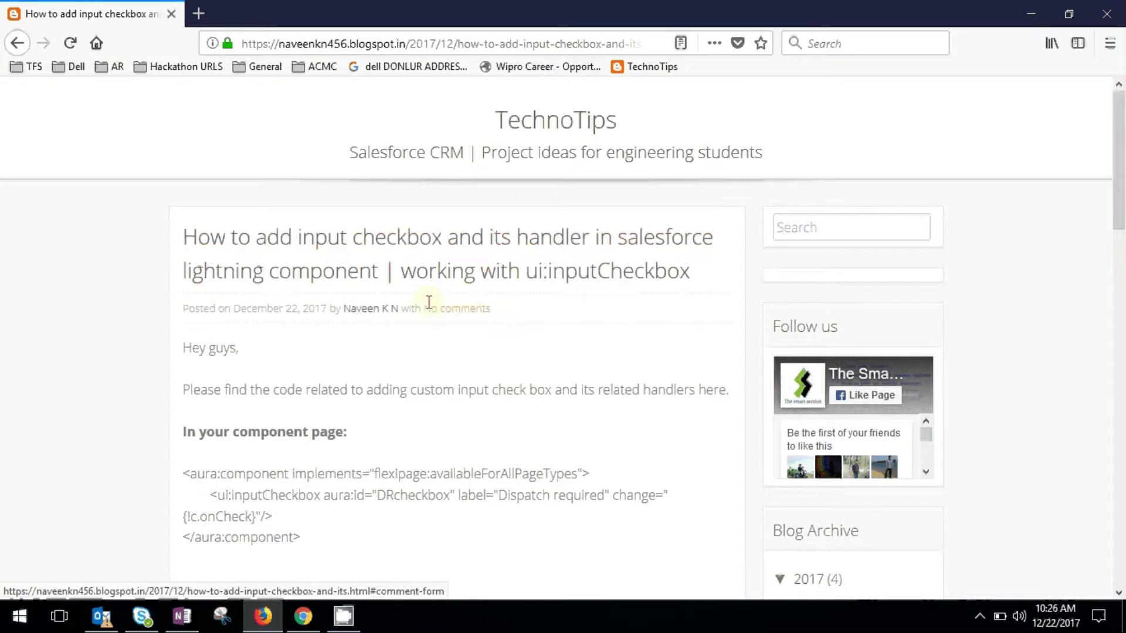
left_click_drag(147, 234, 782, 186)
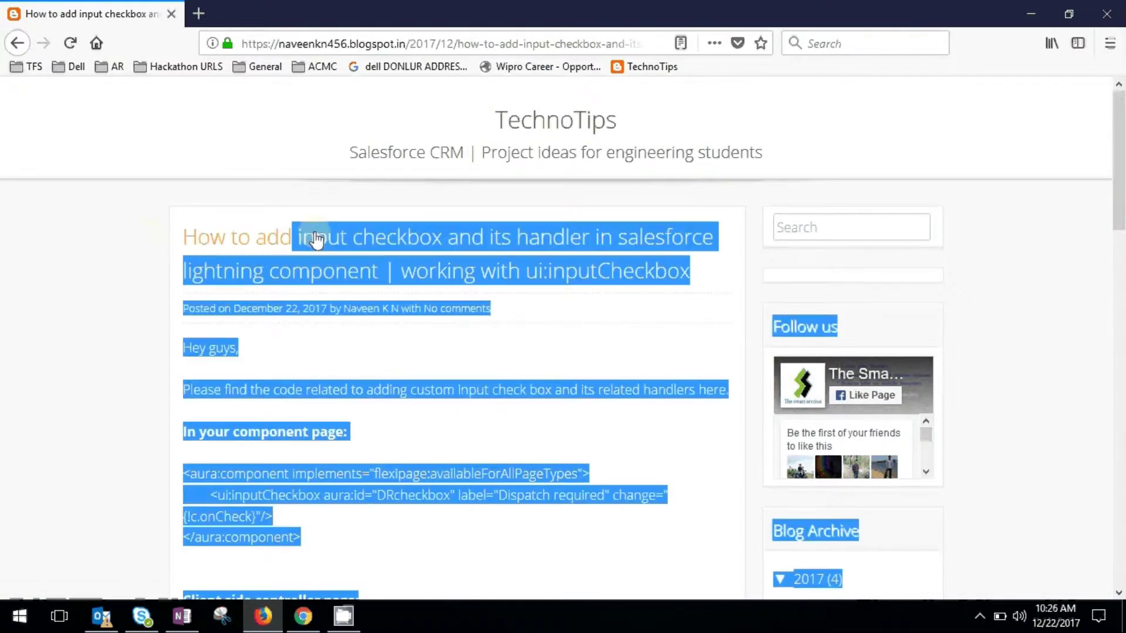
left_click(115, 352)
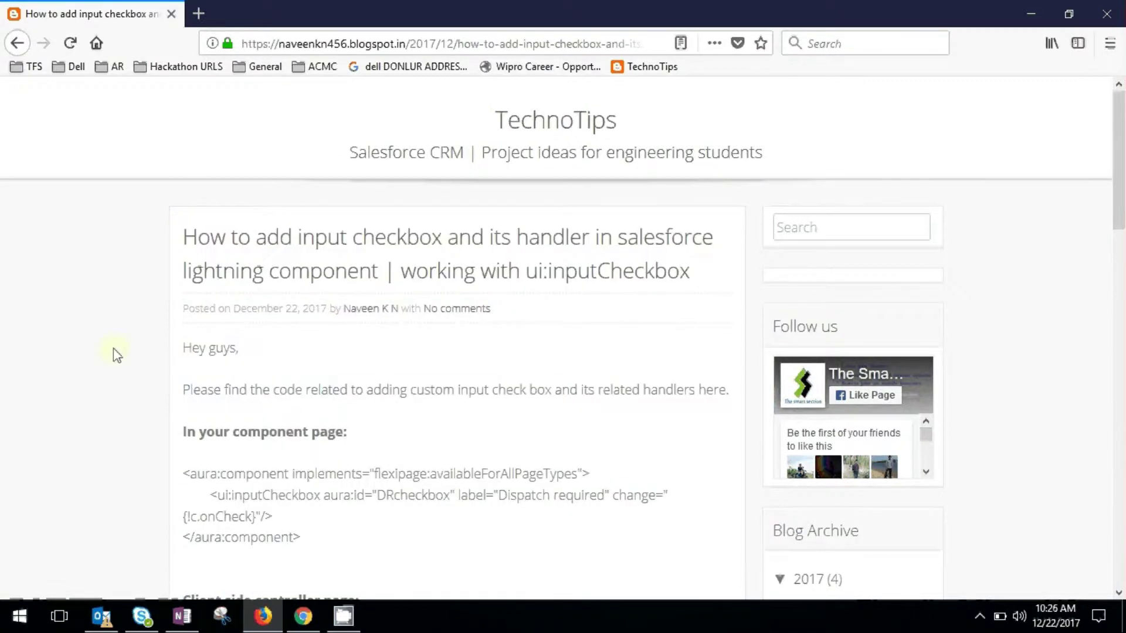
scroll(115, 351, "down", 2)
scroll(114, 352, "up", 2)
scroll(115, 352, "up", 1)
left_click(385, 44)
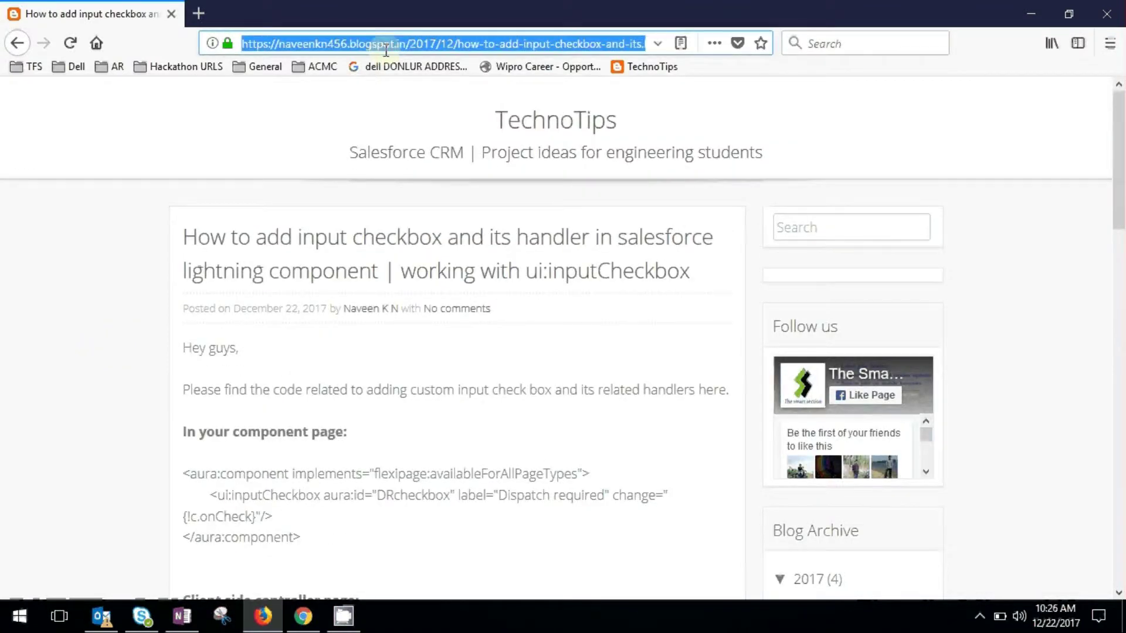